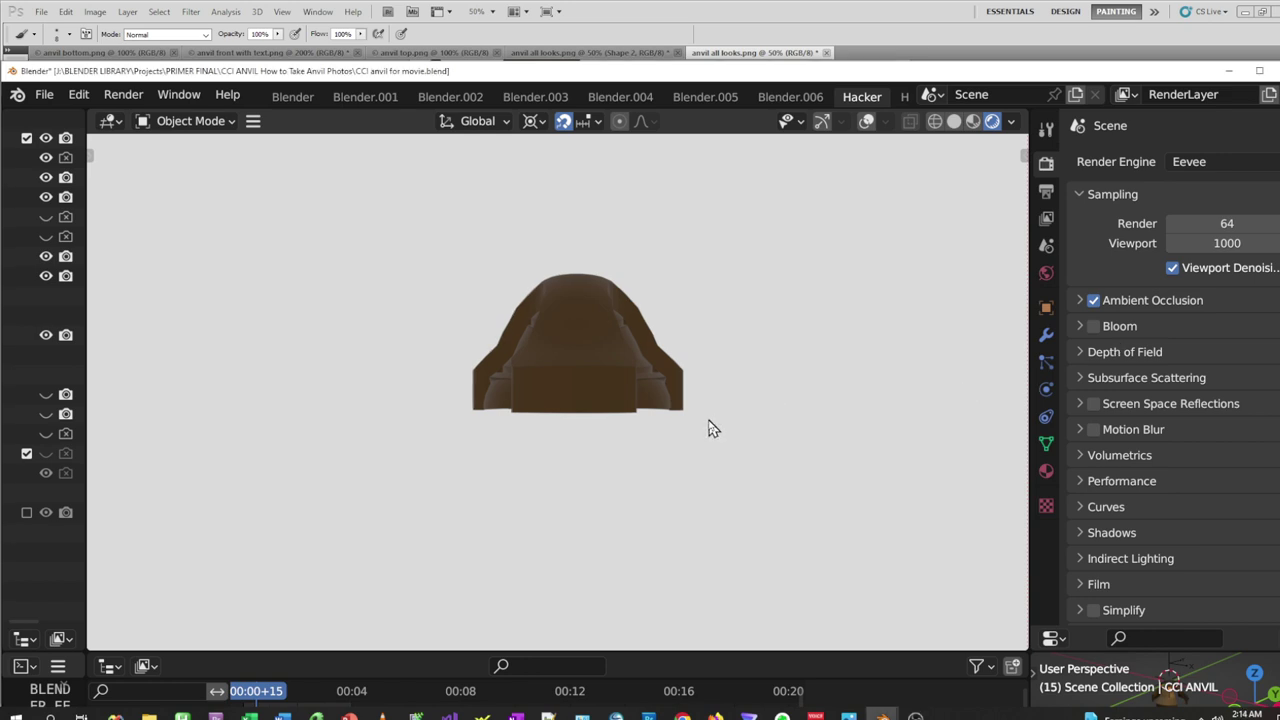
- Examine the CCI ANVIL model's side profile, leg edges and open underside from several low and level angles
middle_drag(709, 429, 713, 346)
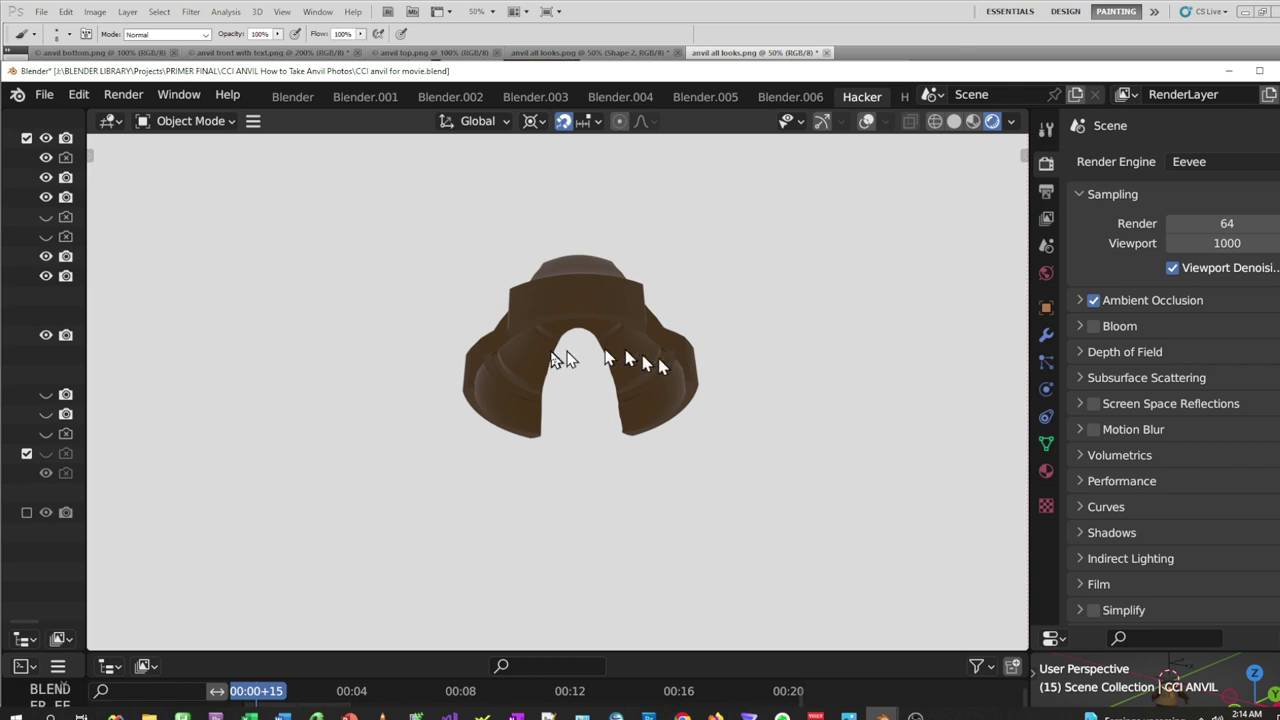
middle_drag(566, 360, 820, 391)
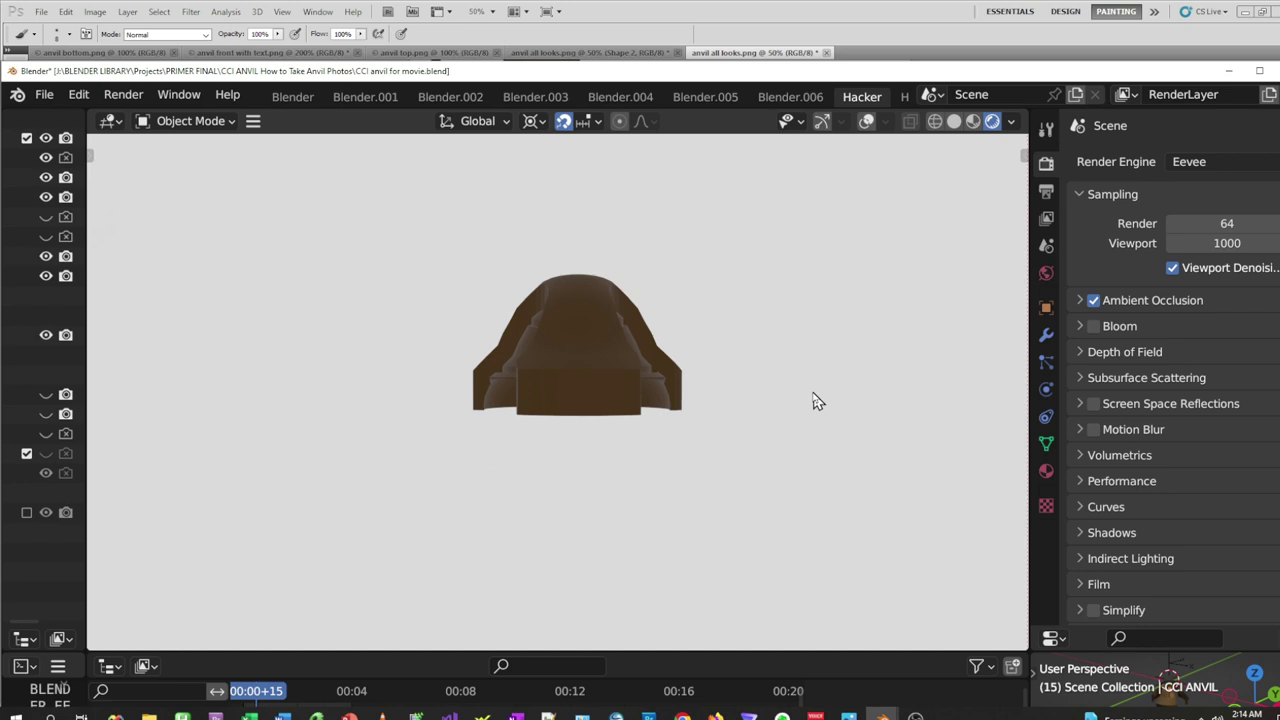
middle_drag(790, 410, 598, 256)
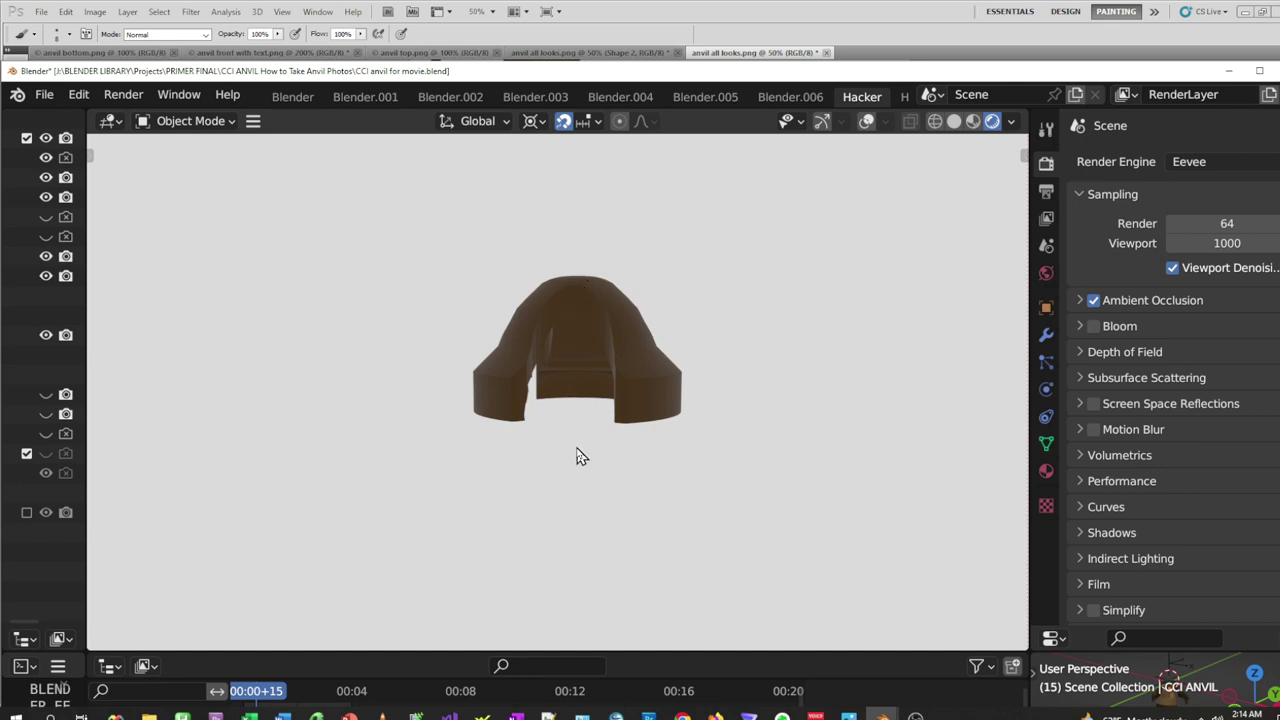
mouse_move(535, 472)
middle_down()
mouse_move(474, 366)
mouse_move(474, 443)
mouse_move(674, 486)
mouse_move(634, 492)
mouse_move(597, 471)
mouse_move(597, 515)
mouse_move(662, 546)
middle_up()
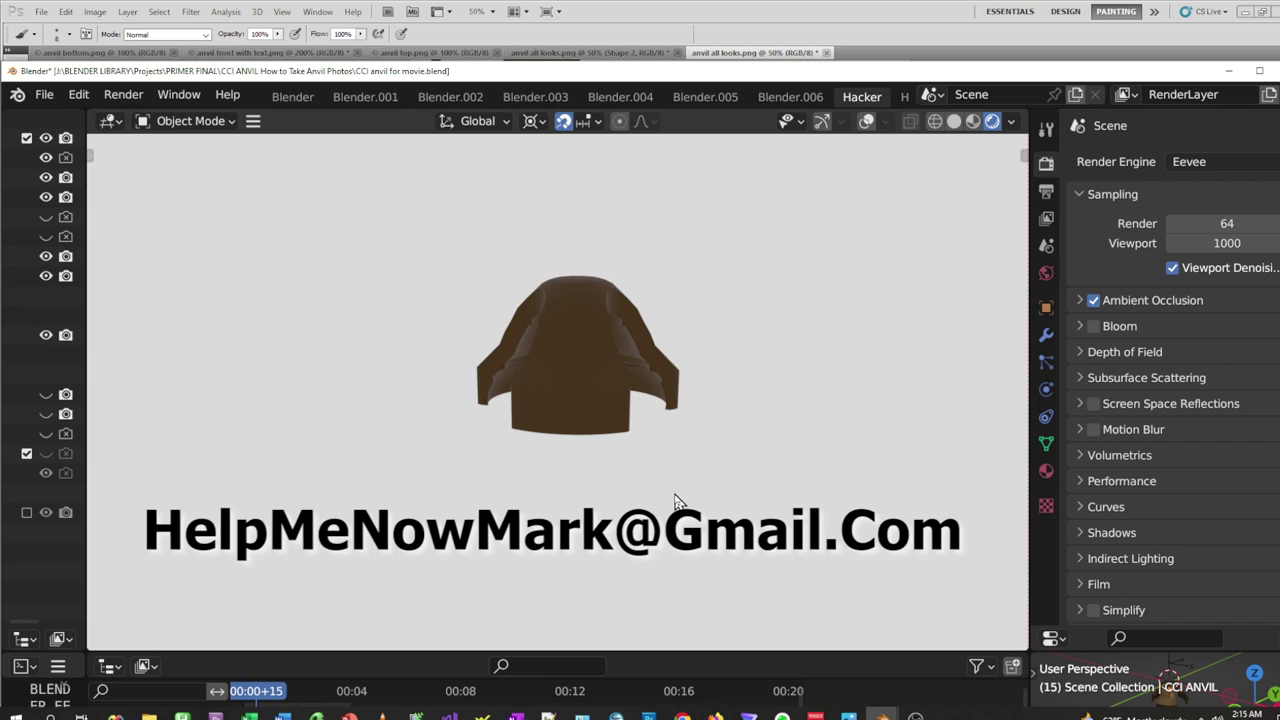
middle_drag(676, 502, 382, 355)
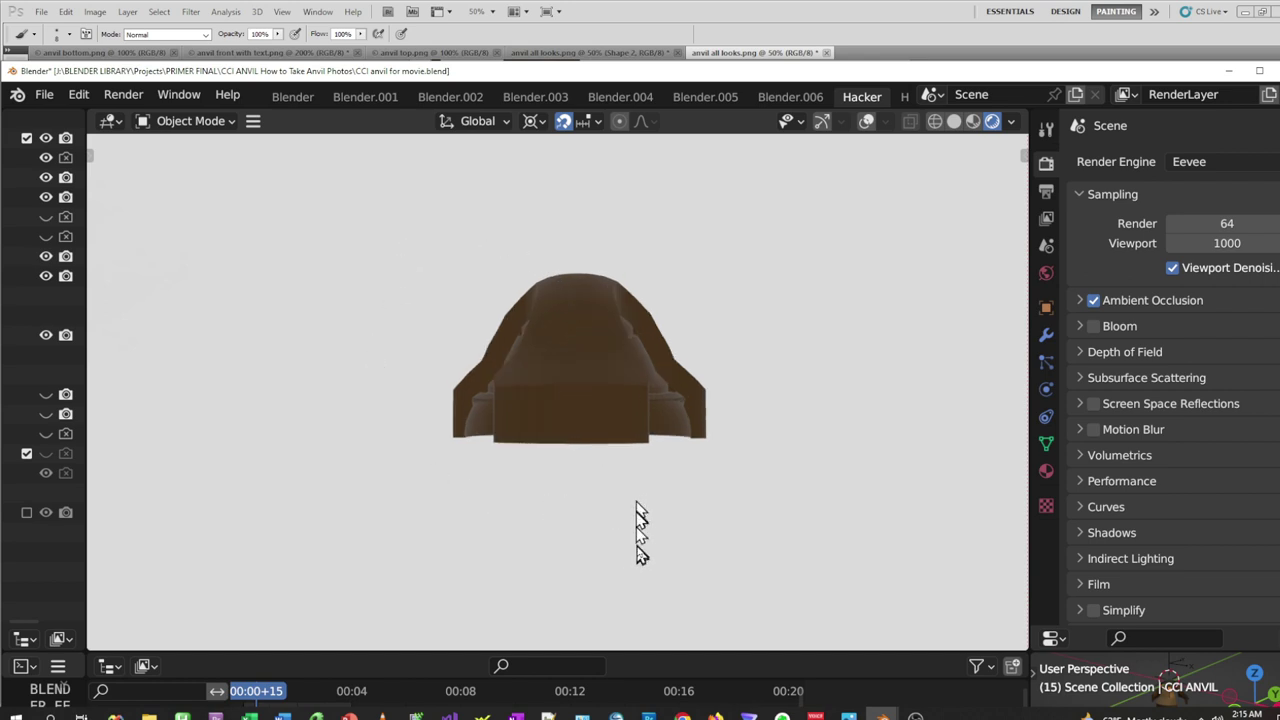
mouse_move(640, 530)
middle_down()
mouse_move(646, 543)
mouse_move(651, 523)
mouse_move(643, 548)
middle_up()
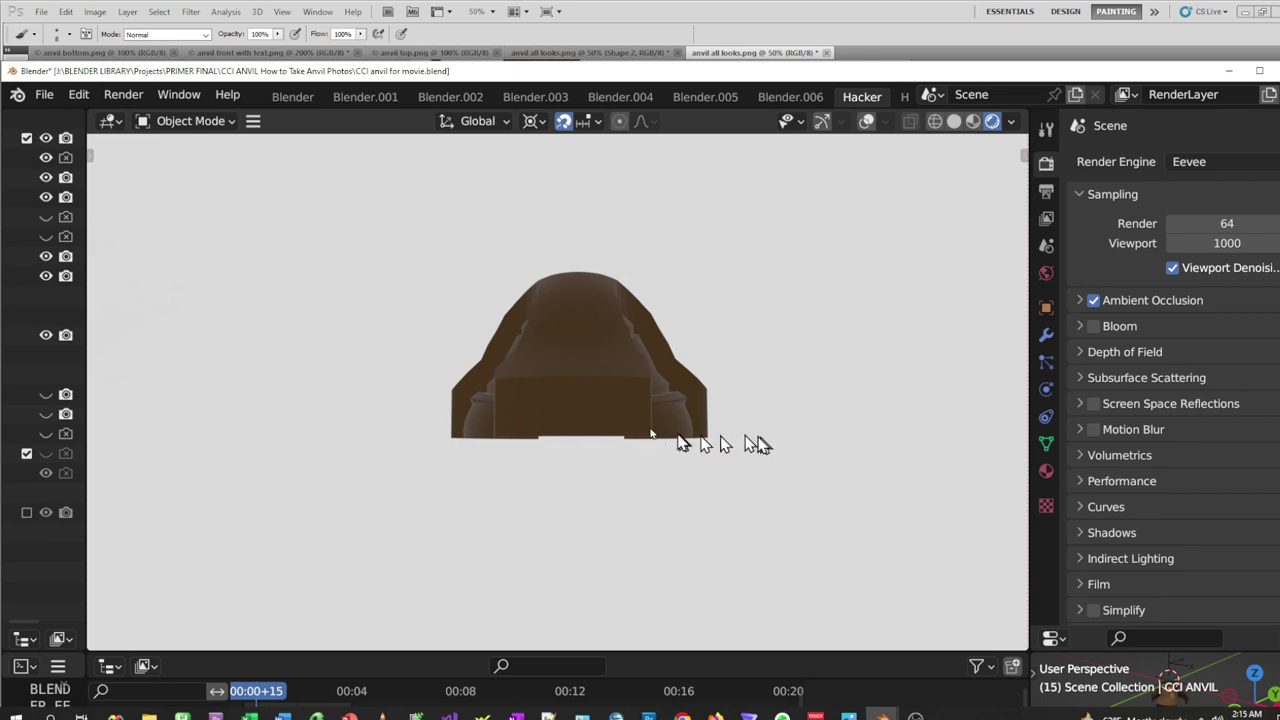
middle_drag(655, 540, 668, 527)
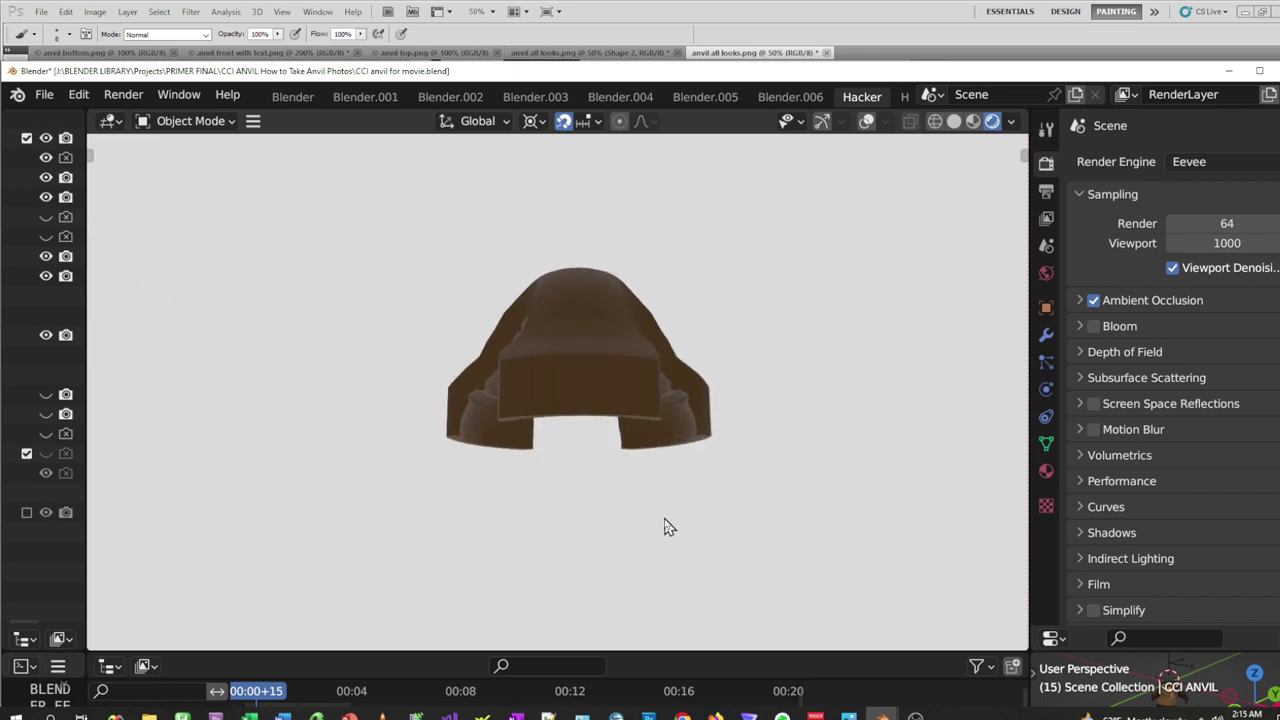
middle_drag(595, 440, 586, 472)
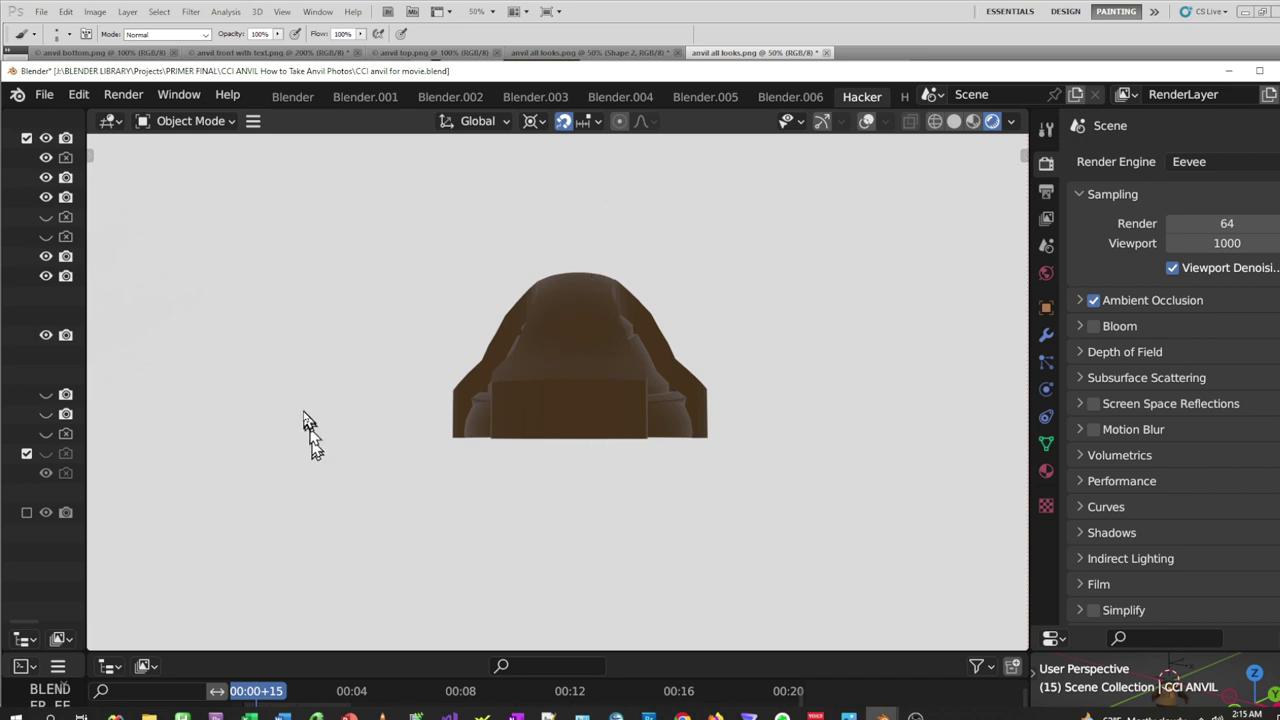
- Examine the anvil from directly above, level with its base, and close up around its crown and shoulders
key(KP_7)
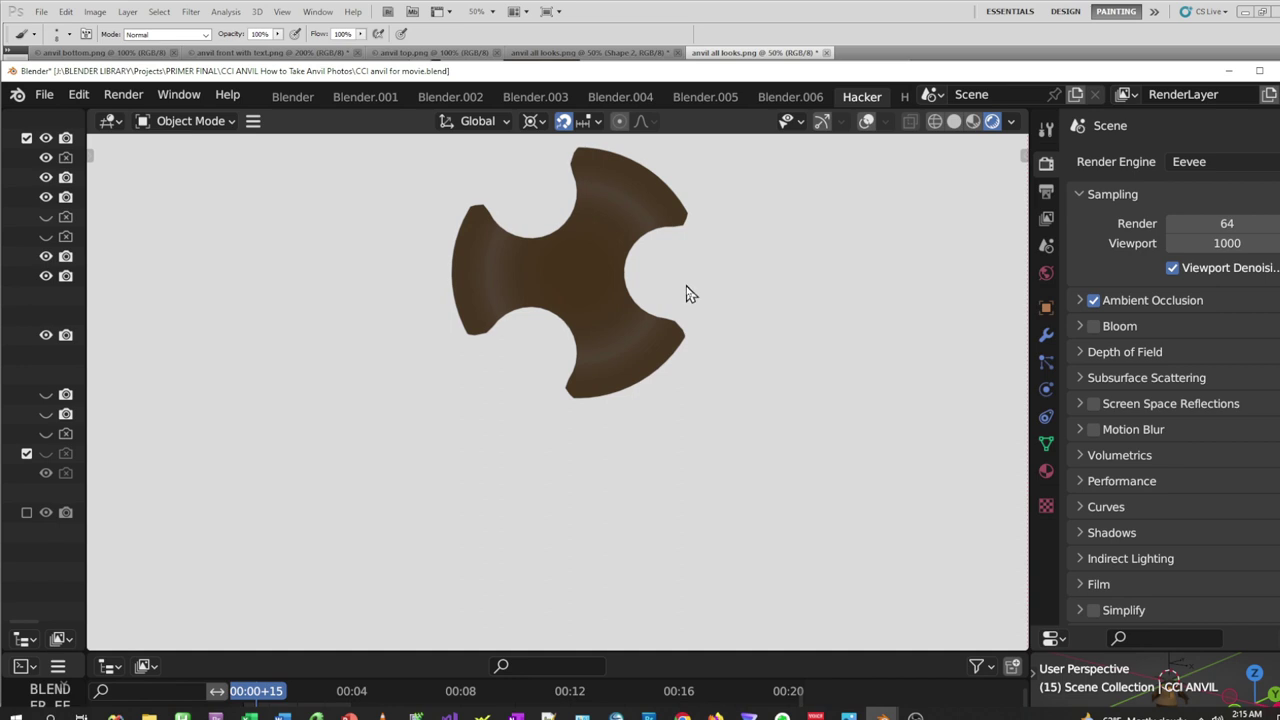
shift+middle_drag(688, 294, 664, 405)
scroll(665, 402, down, 2)
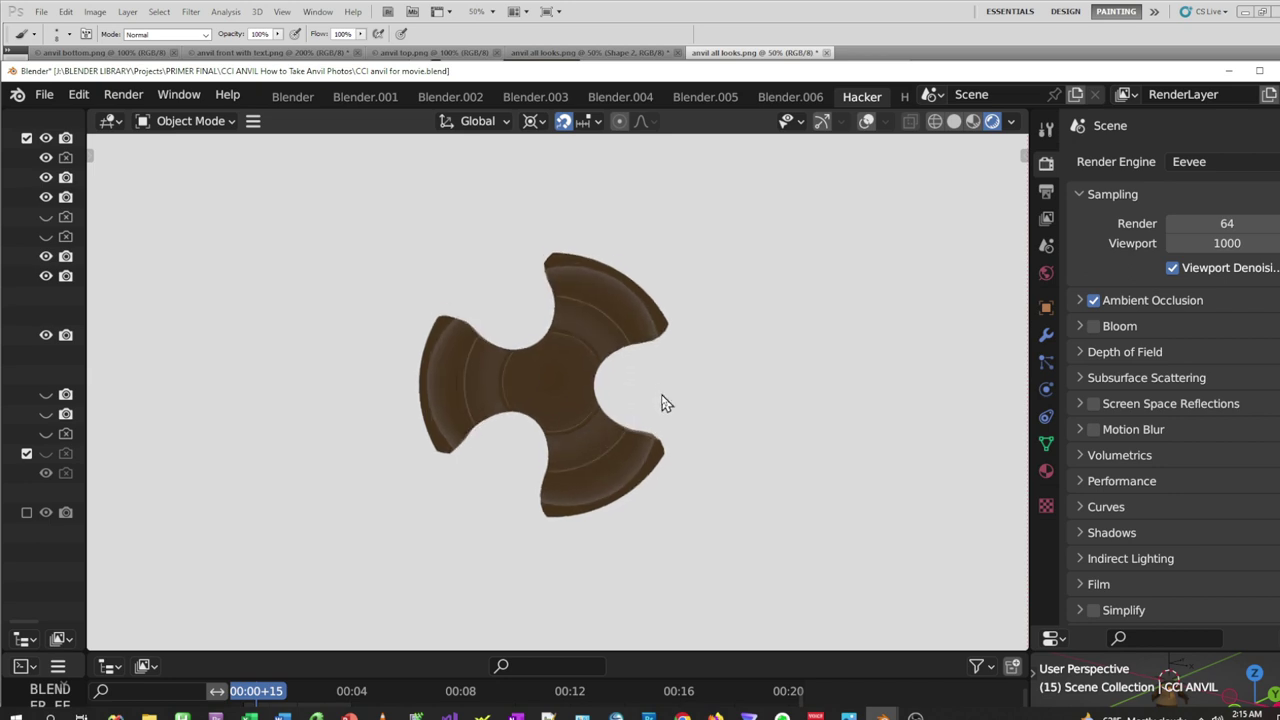
middle_drag(662, 395, 584, 597)
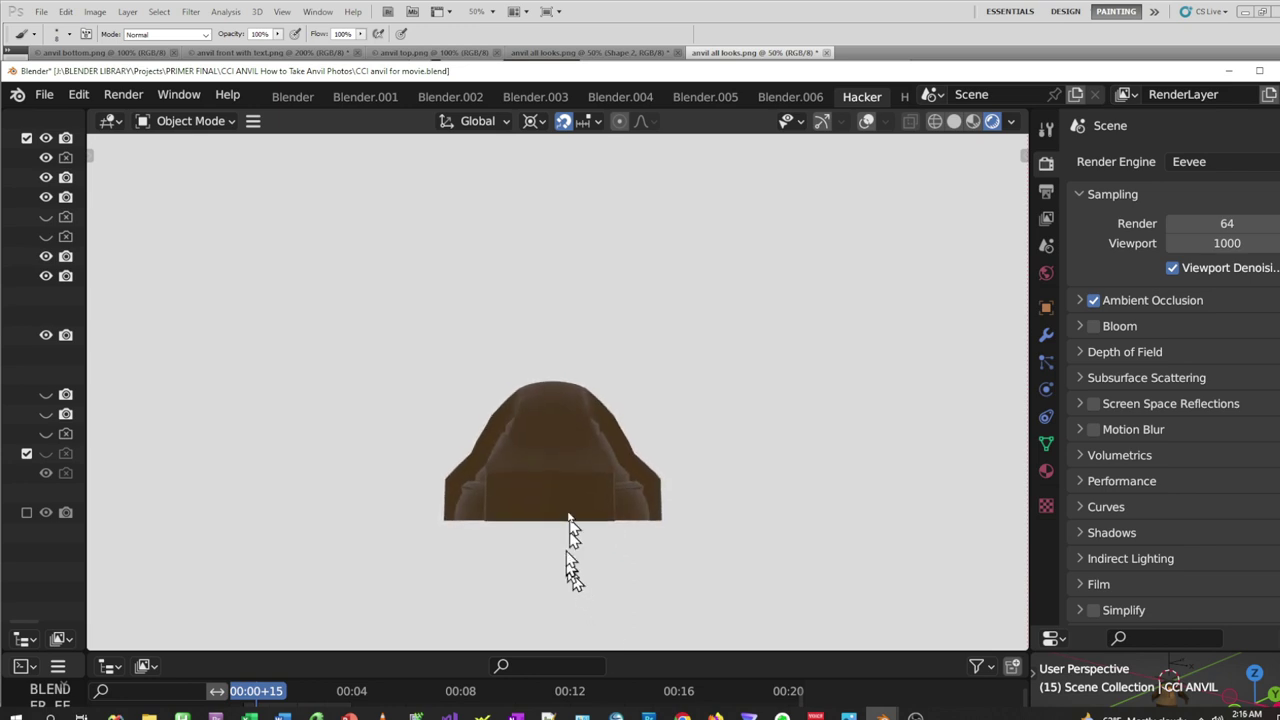
middle_drag(772, 525, 446, 610)
middle_drag(575, 486, 723, 429)
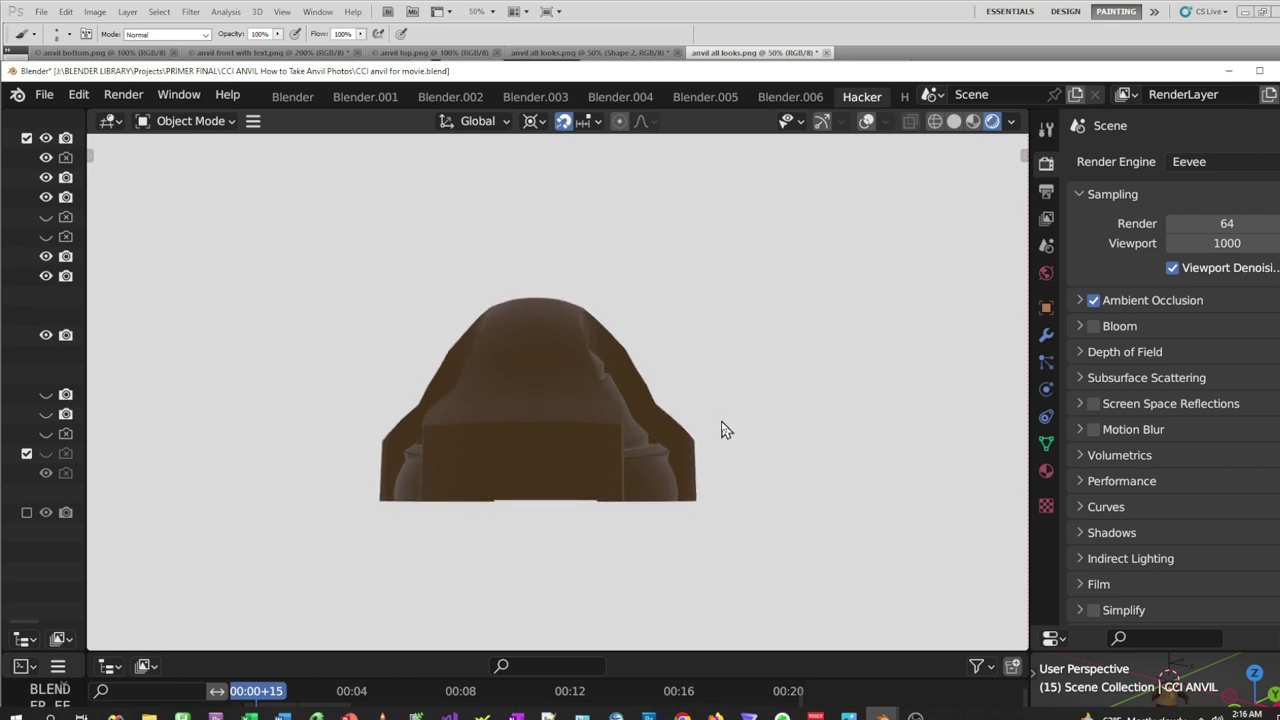
scroll(717, 428, up, 4)
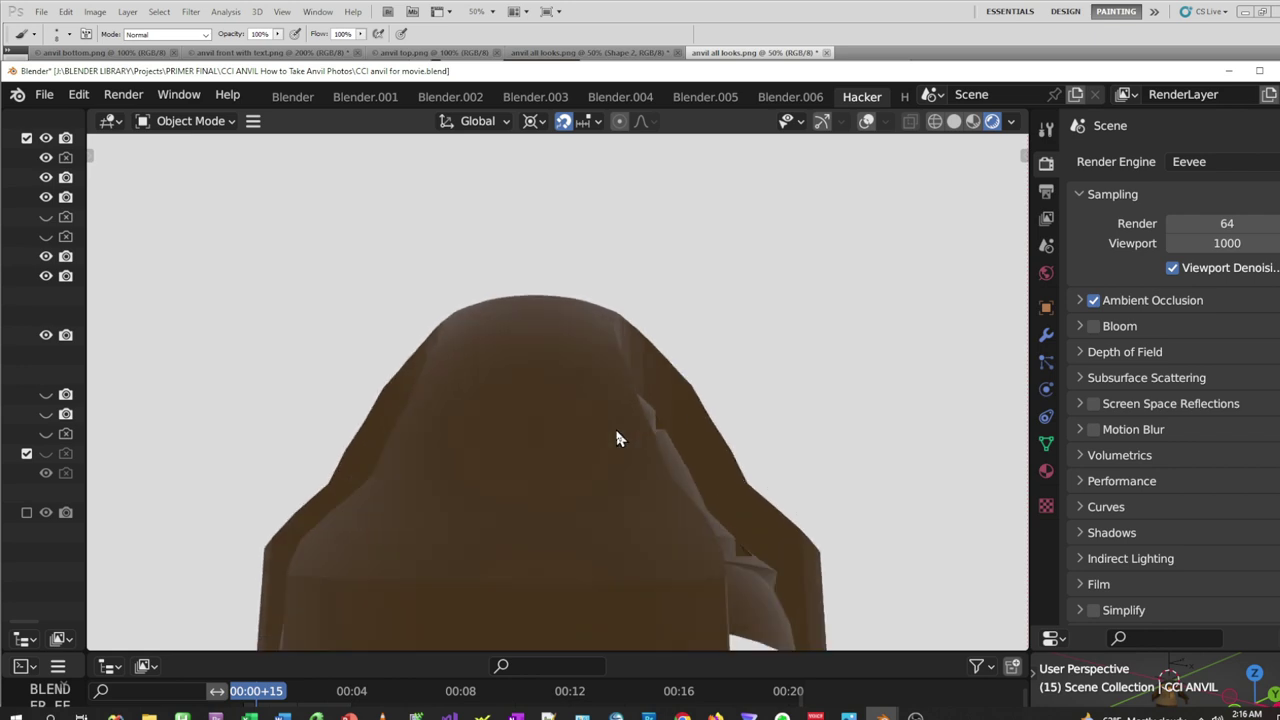
middle_drag(571, 511, 580, 425)
scroll(500, 363, up, 2)
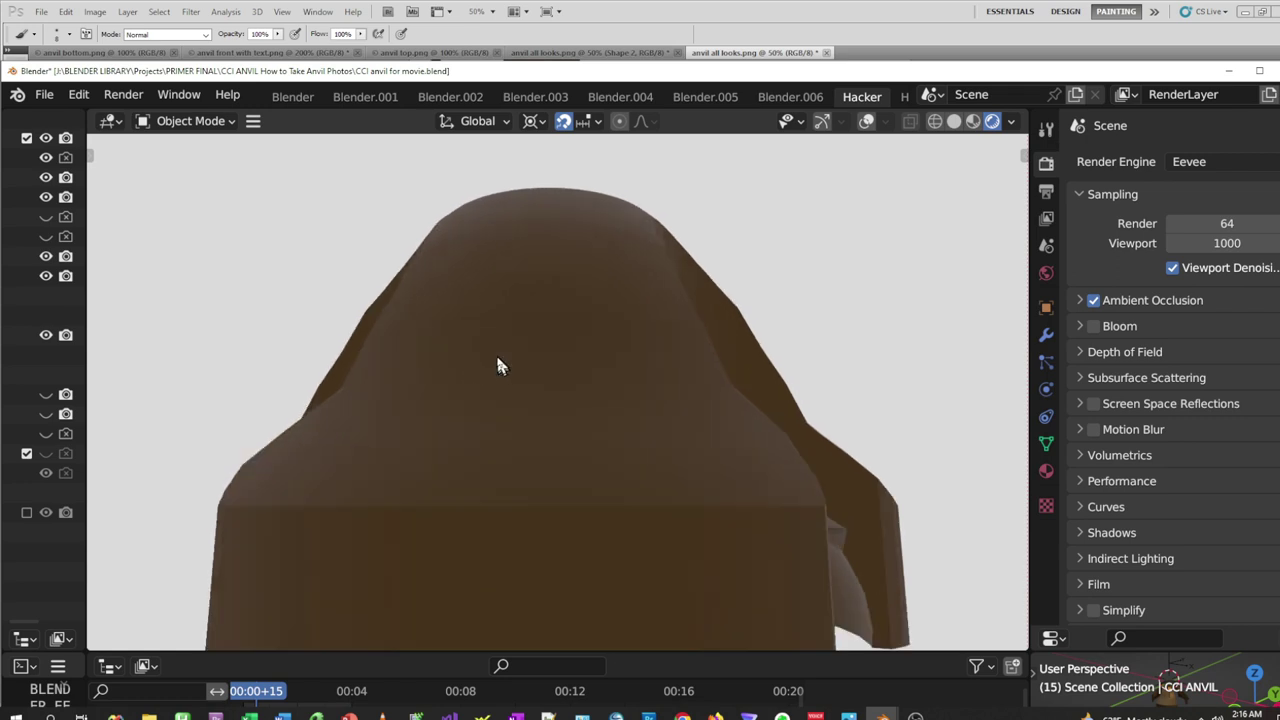
scroll(503, 365, down, 4)
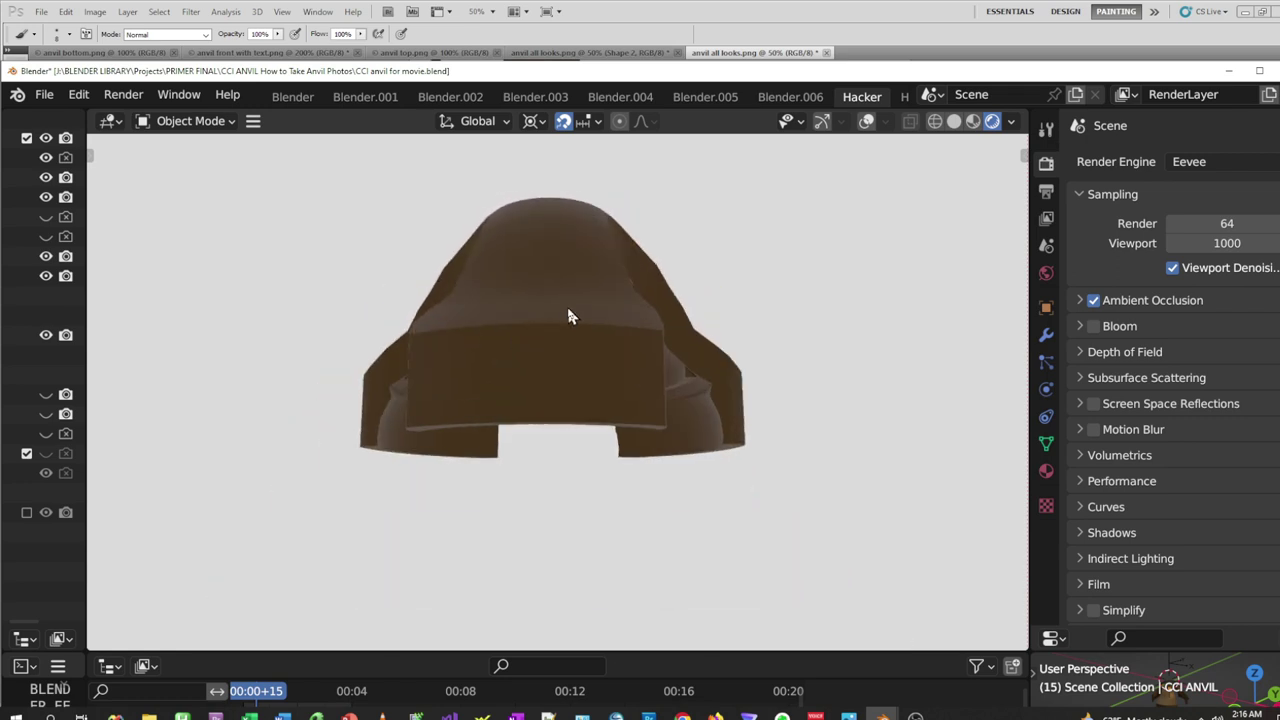
middle_drag(568, 316, 697, 432)
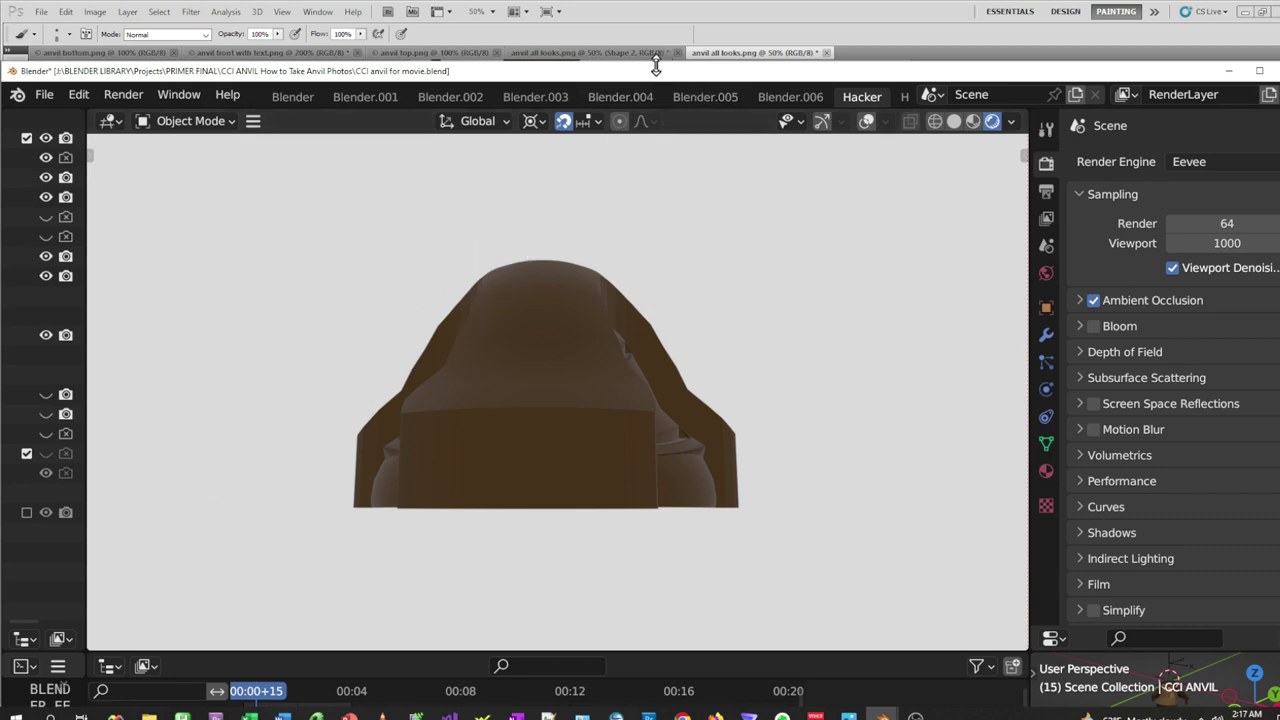
- Lower the Blender window to uncover the anvil all looks image in Photoshop
drag(656, 66, 645, 171)
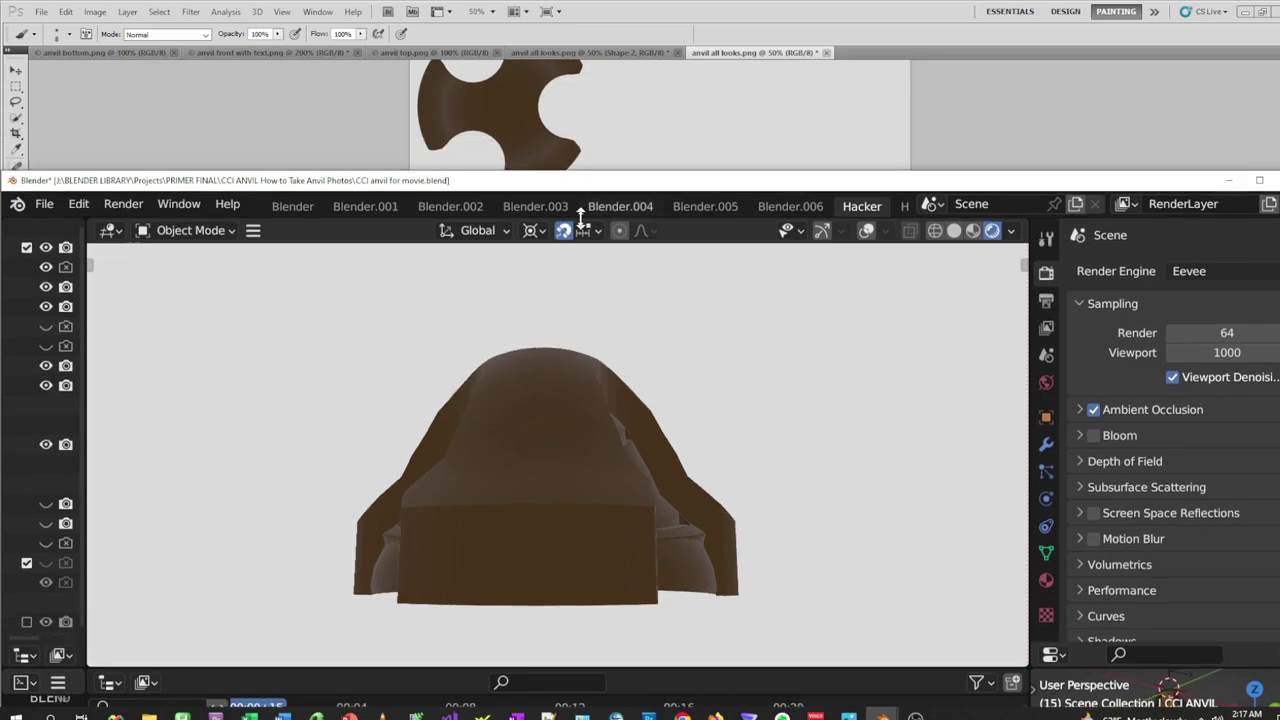
drag(568, 188, 622, 620)
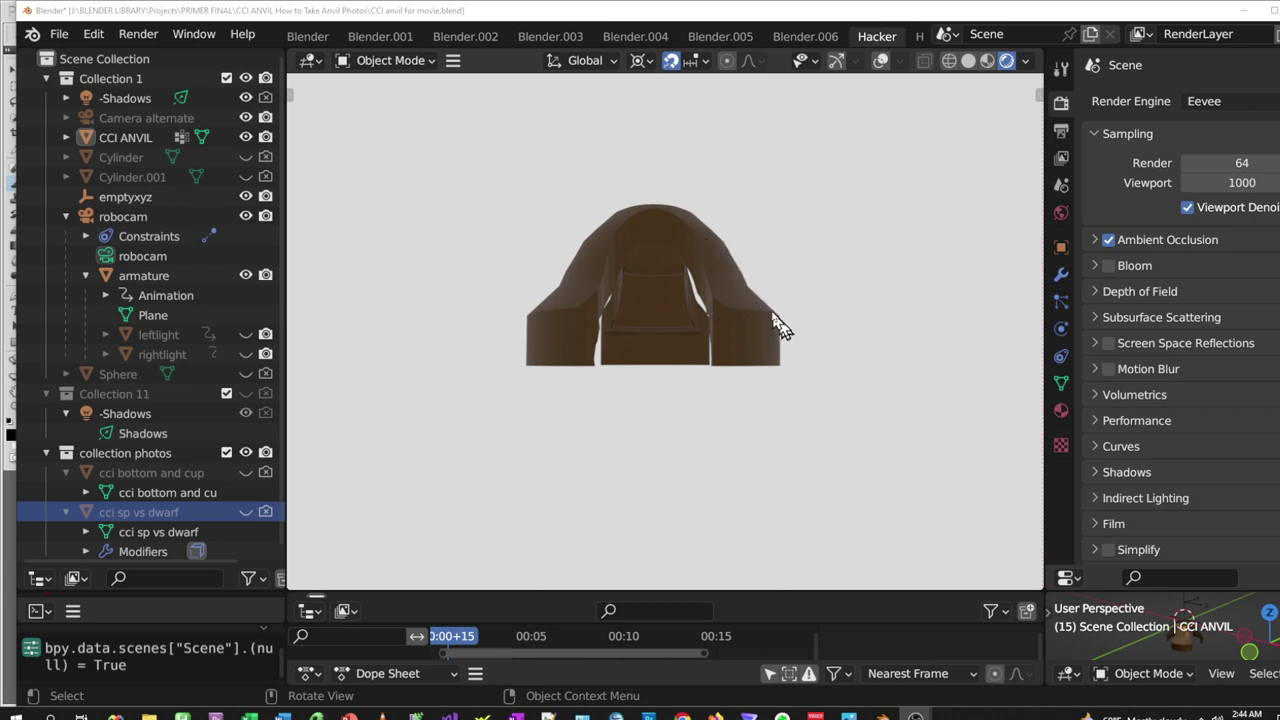
- Show the cci sp vs dwarf reference photo behind the anvil and scale it up by about 3.44
middle_drag(655, 362, 698, 371)
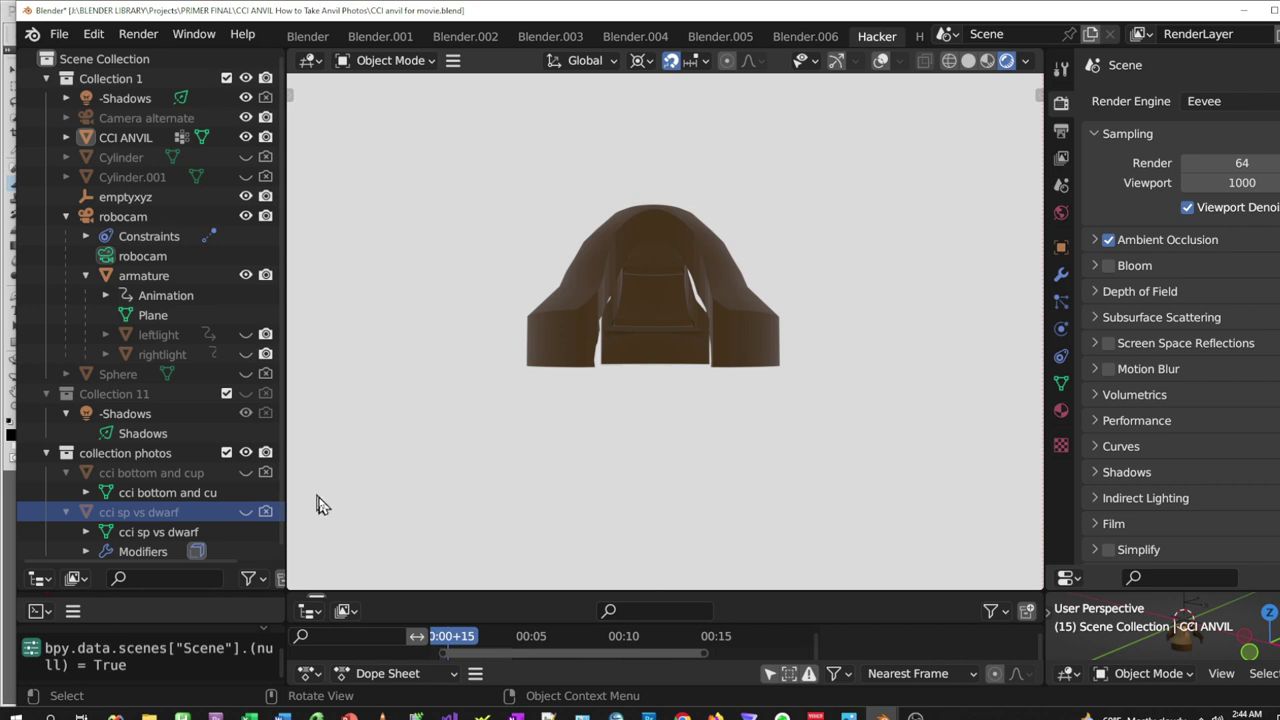
click(245, 473)
click(245, 474)
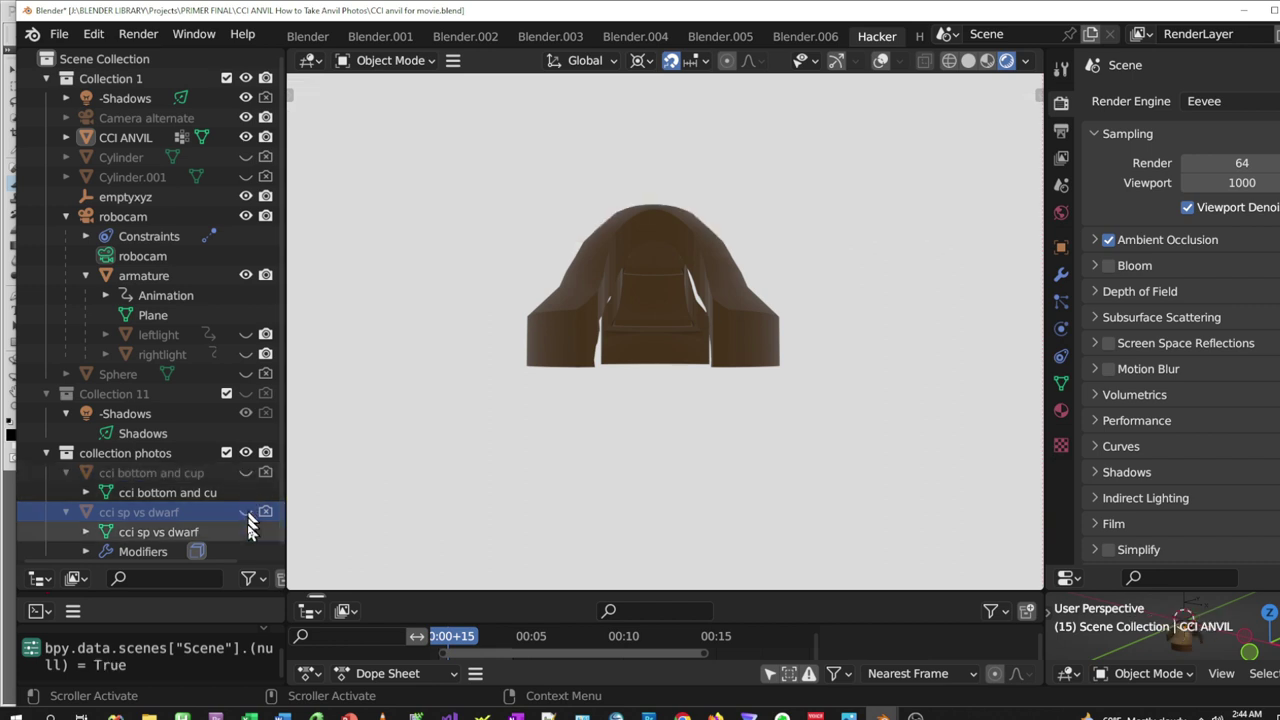
click(246, 512)
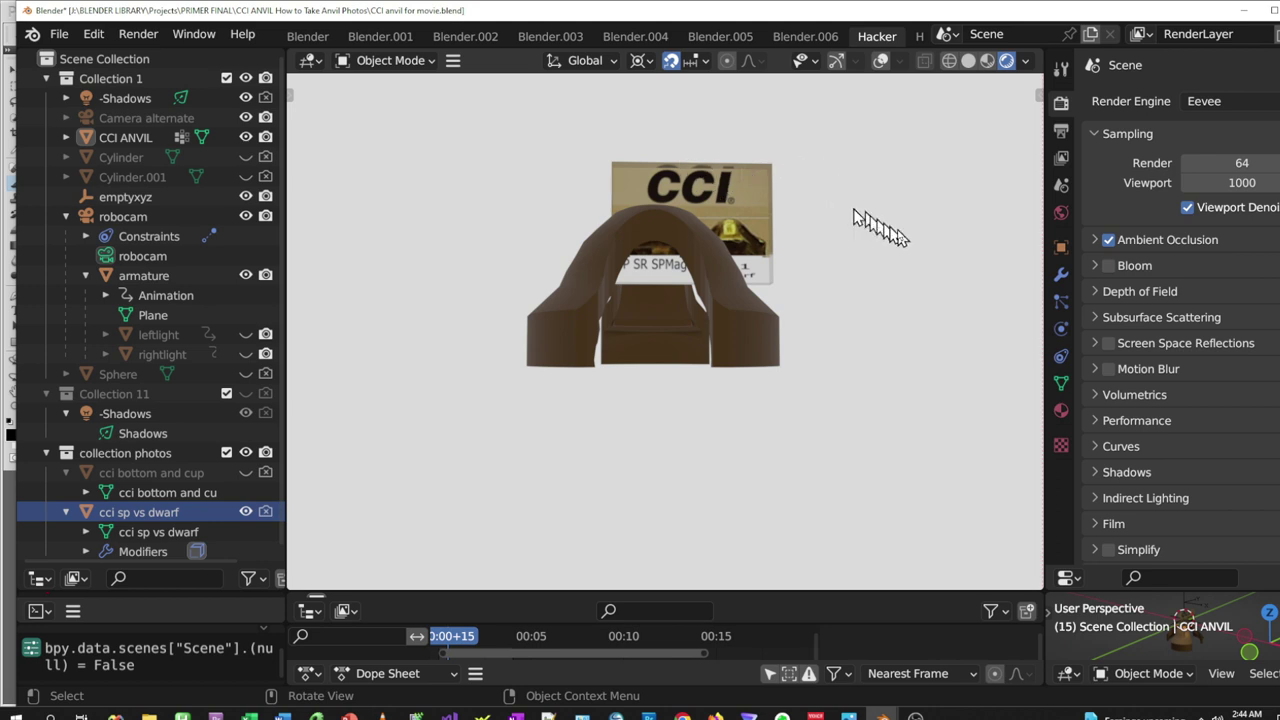
click(753, 250)
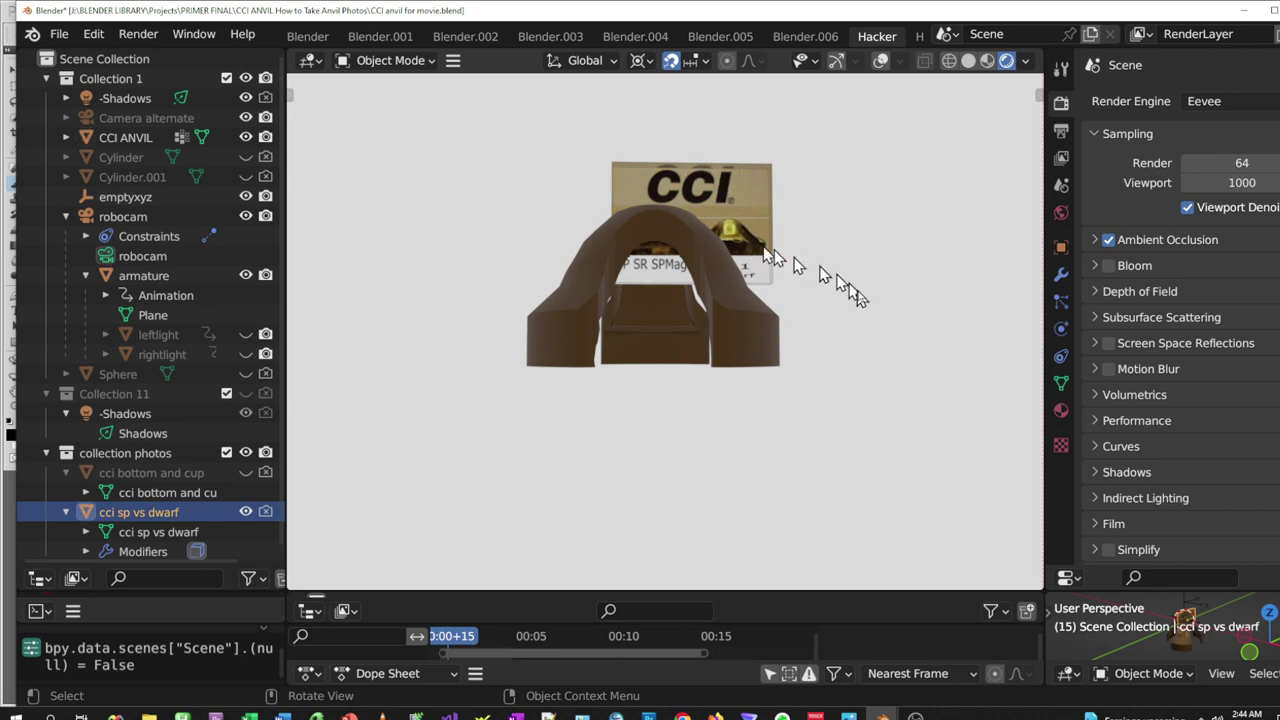
key(s)
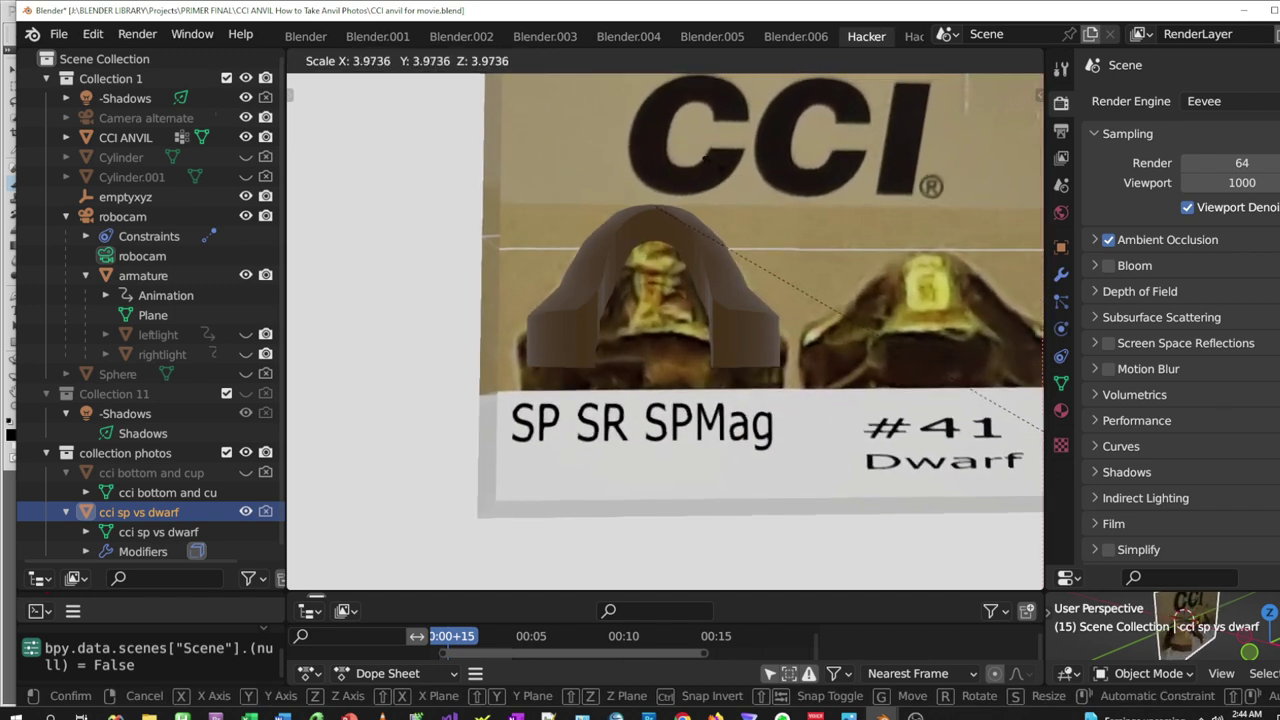
click(614, 102)
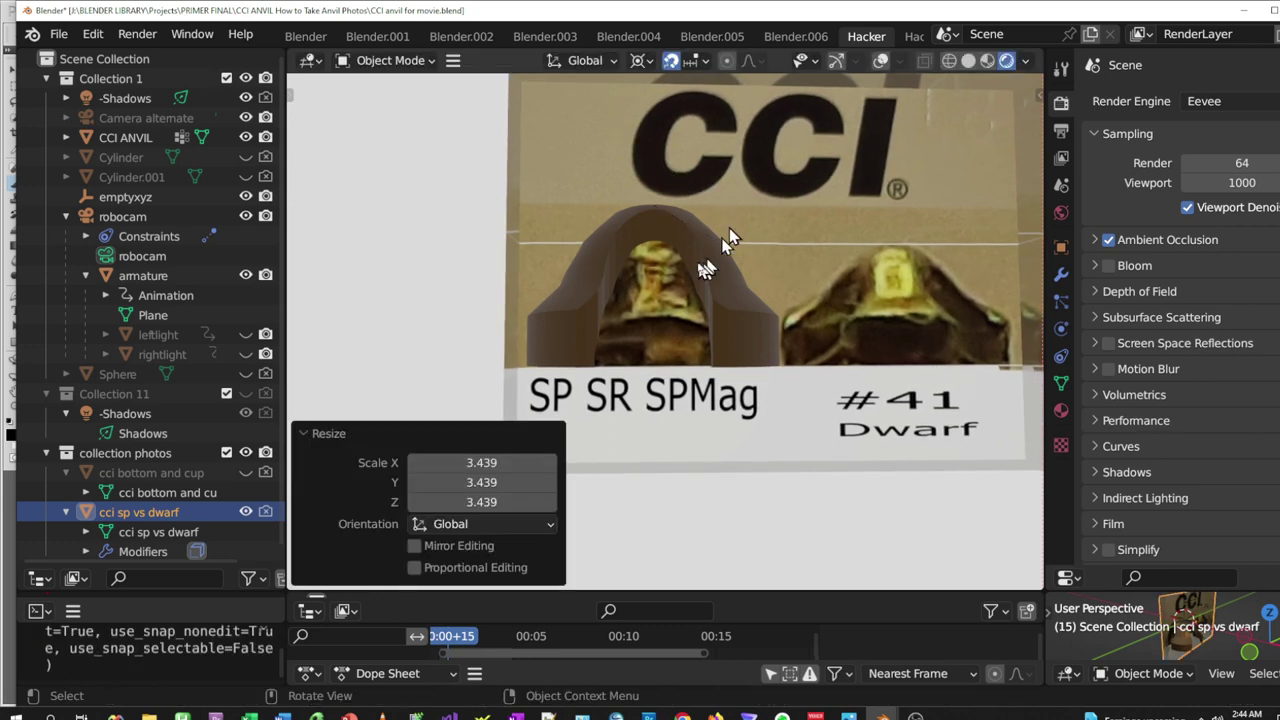
- Shrink the CCI ANVIL model and move it down about 0.19 mm along Z onto the photo's SP anvil
click(703, 263)
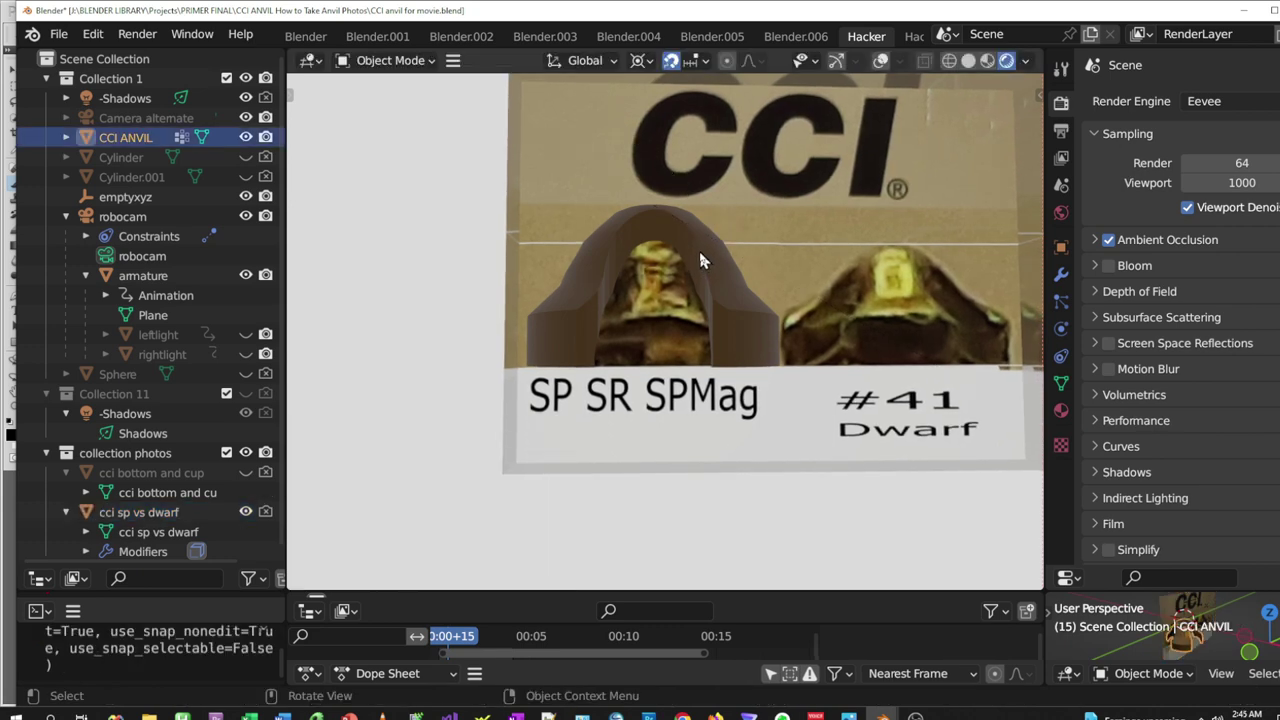
key(x)
key(Escape)
key(g)
key(z)
click(716, 285)
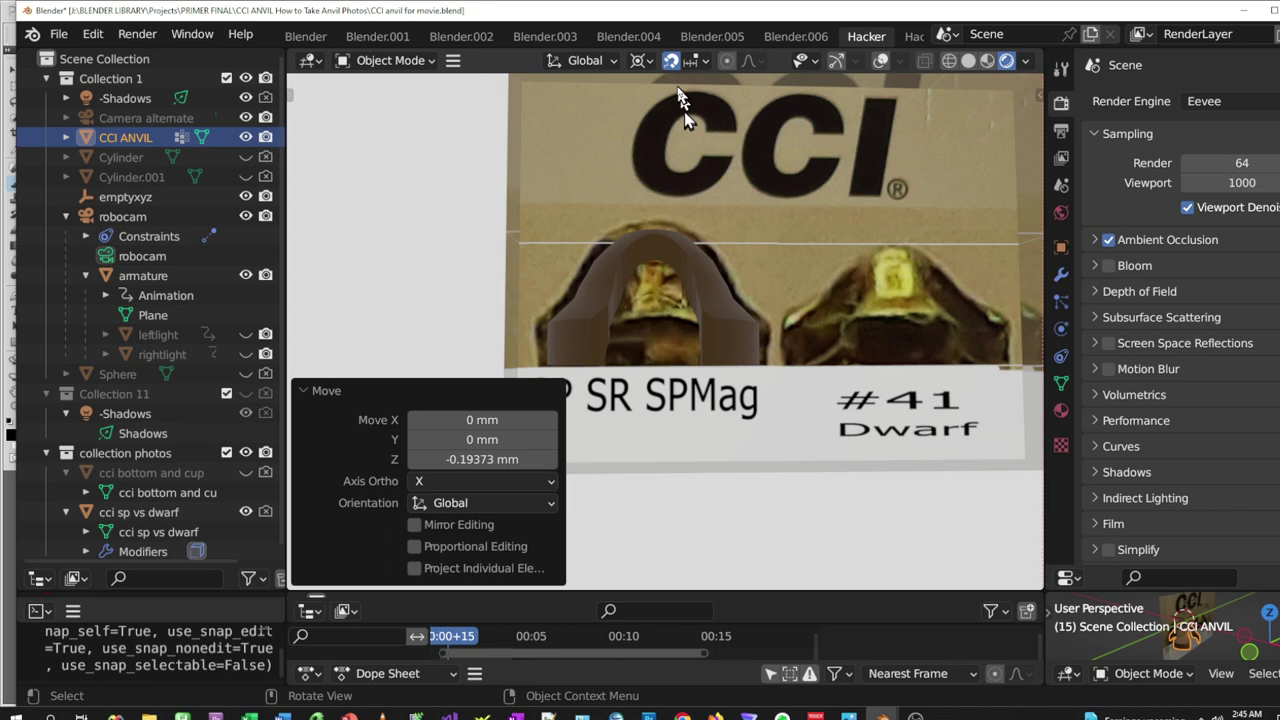
- Rotate the CCI ANVIL model 60° about the global Z axis to match the photographed anvil
key(r)
key(z)
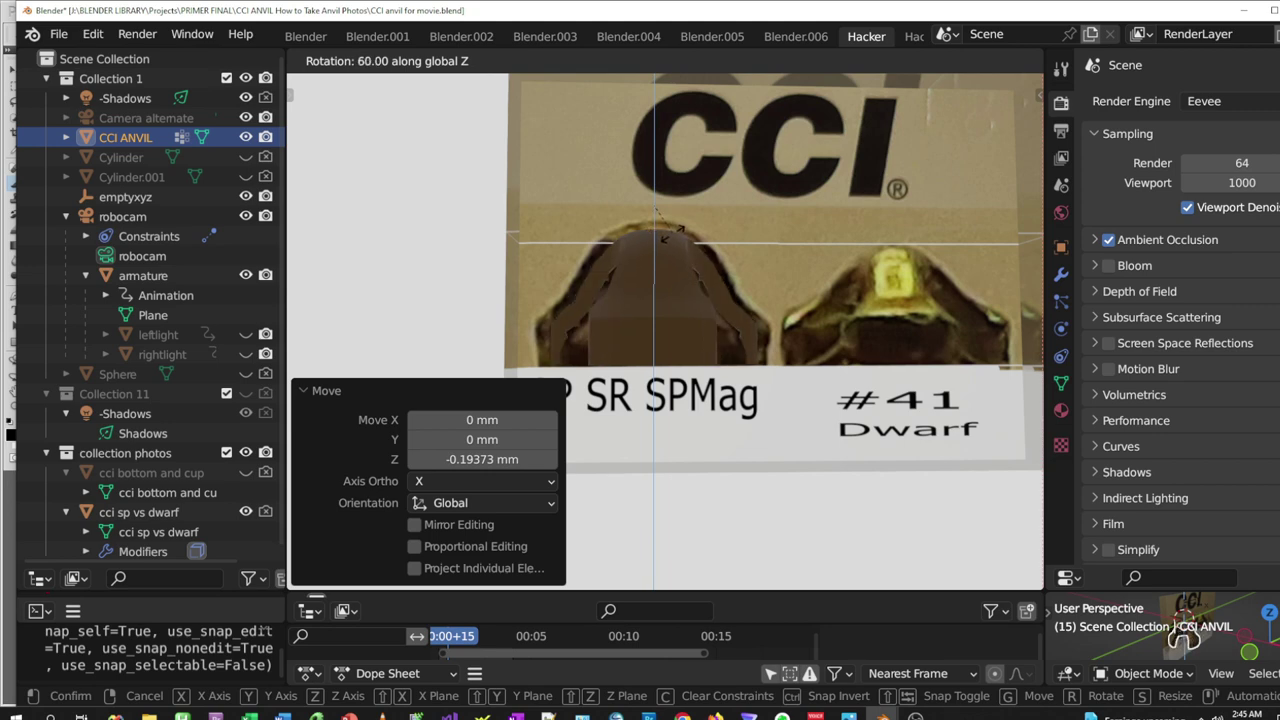
click(672, 234)
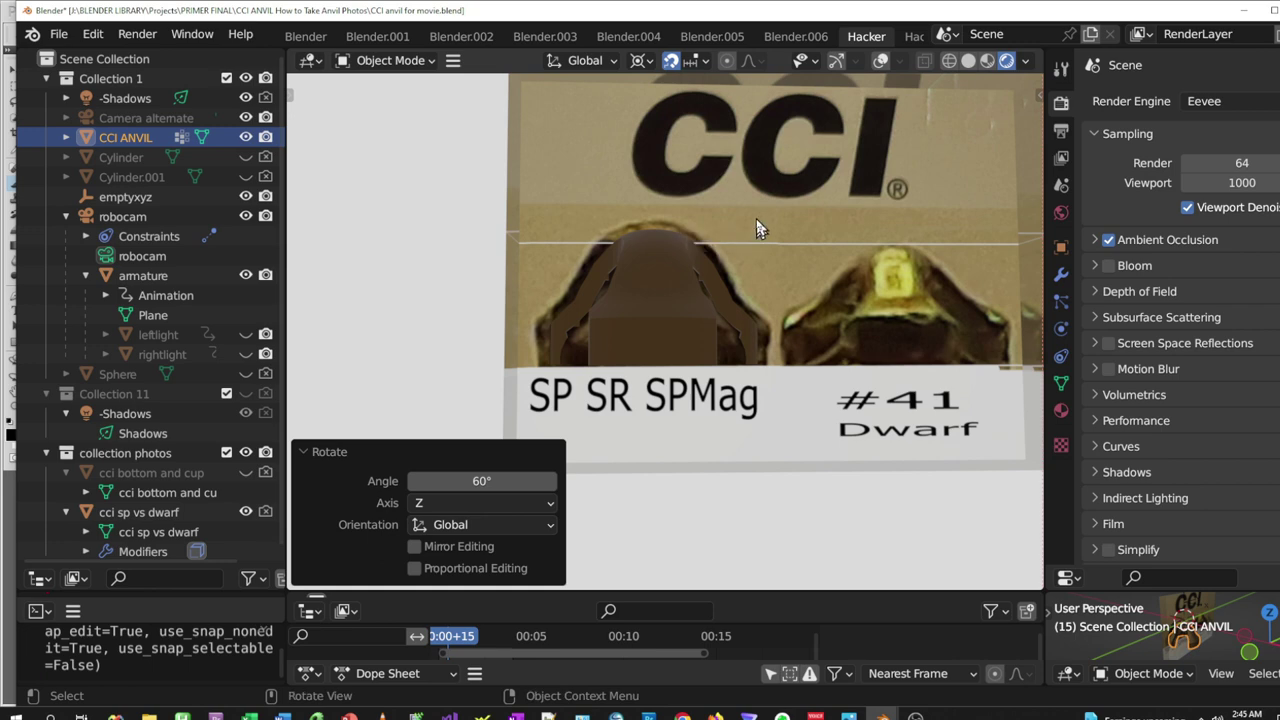
- Move the cci sp vs dwarf photo about -0.33 mm along the global X axis
key(ctrl+z)
key(g)
key(x)
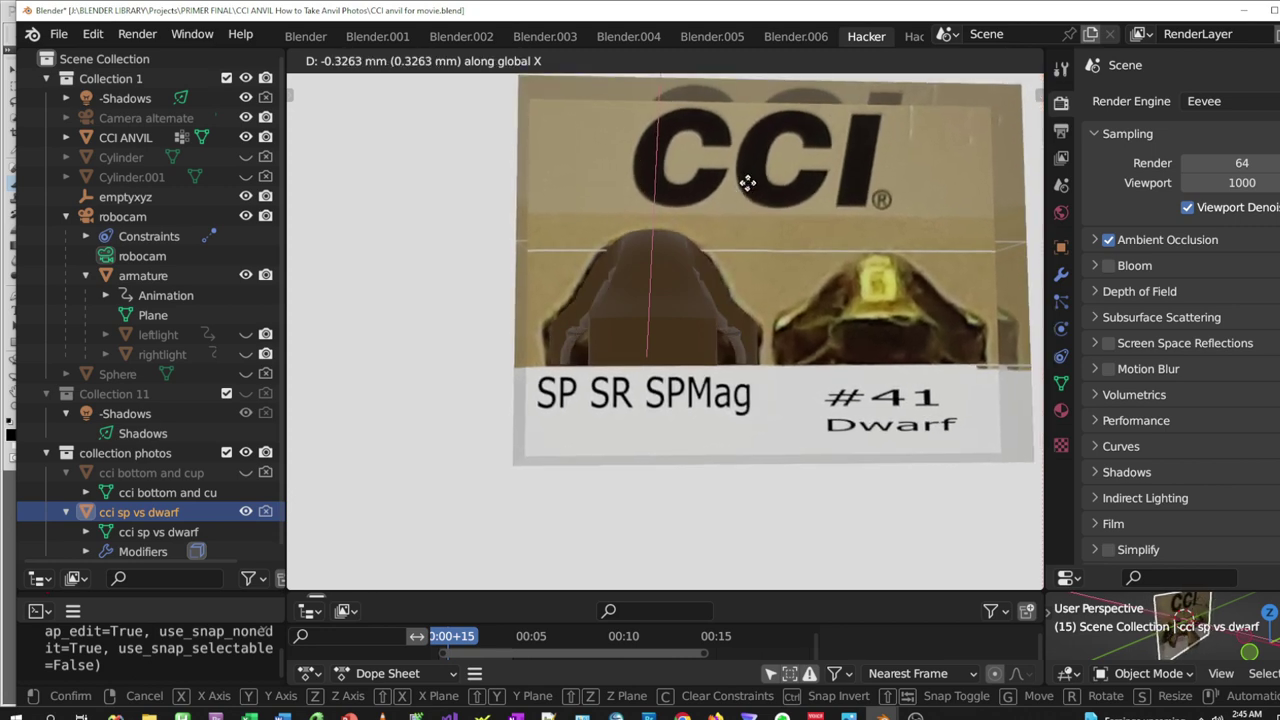
click(747, 183)
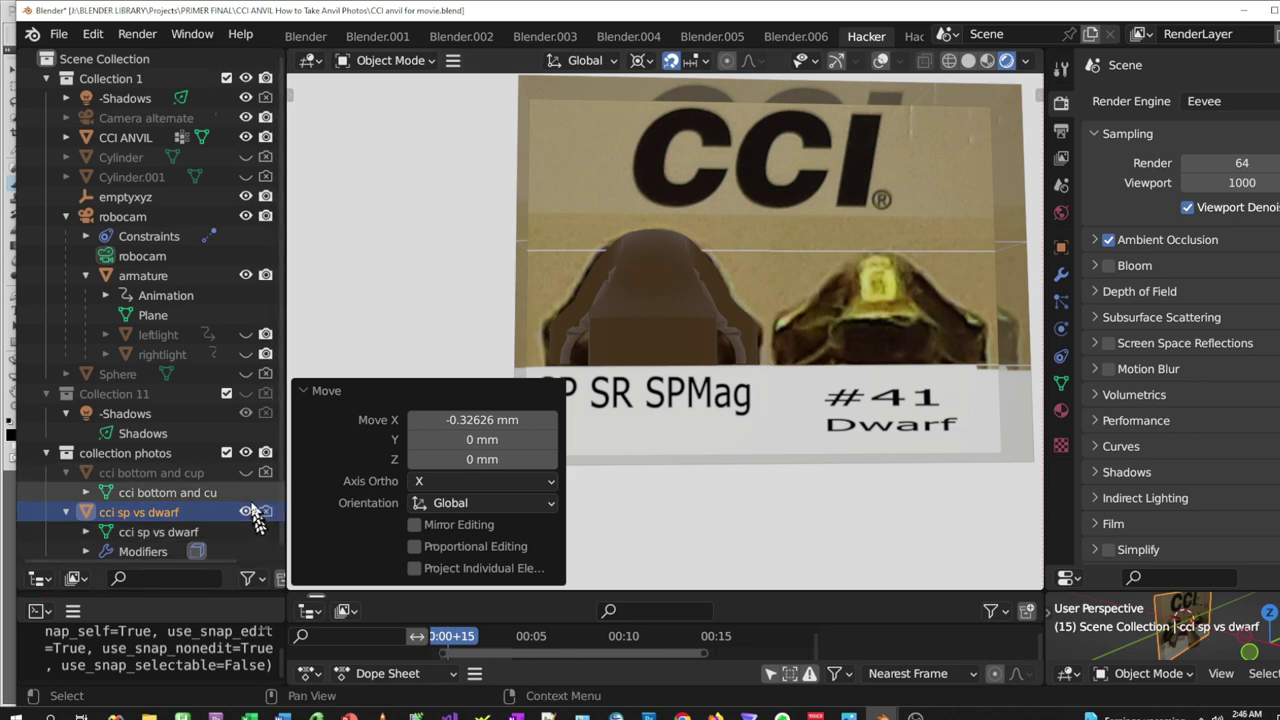
- Show the cci bottom and cup photo and hide the cci sp vs dwarf photo
click(245, 473)
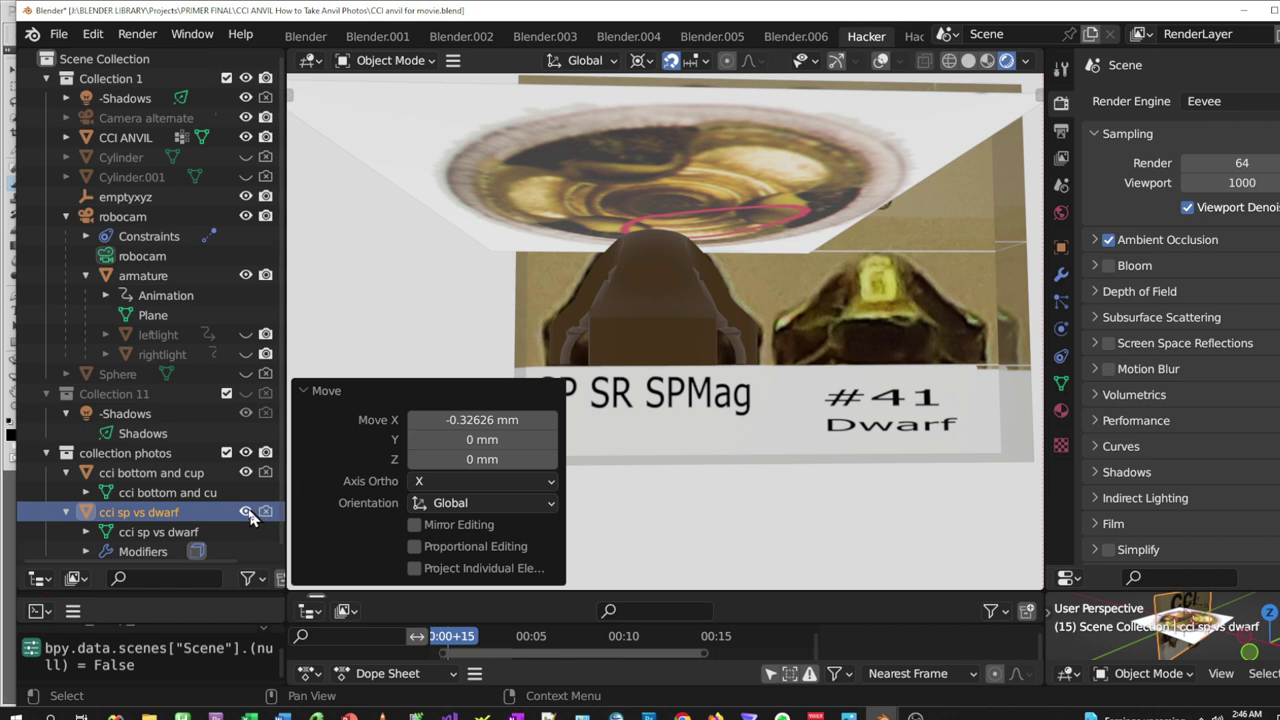
click(245, 512)
- Rotate the cci bottom and cup photo about the global Z axis to line its anvil up with the model's legs
middle_drag(617, 462, 555, 252)
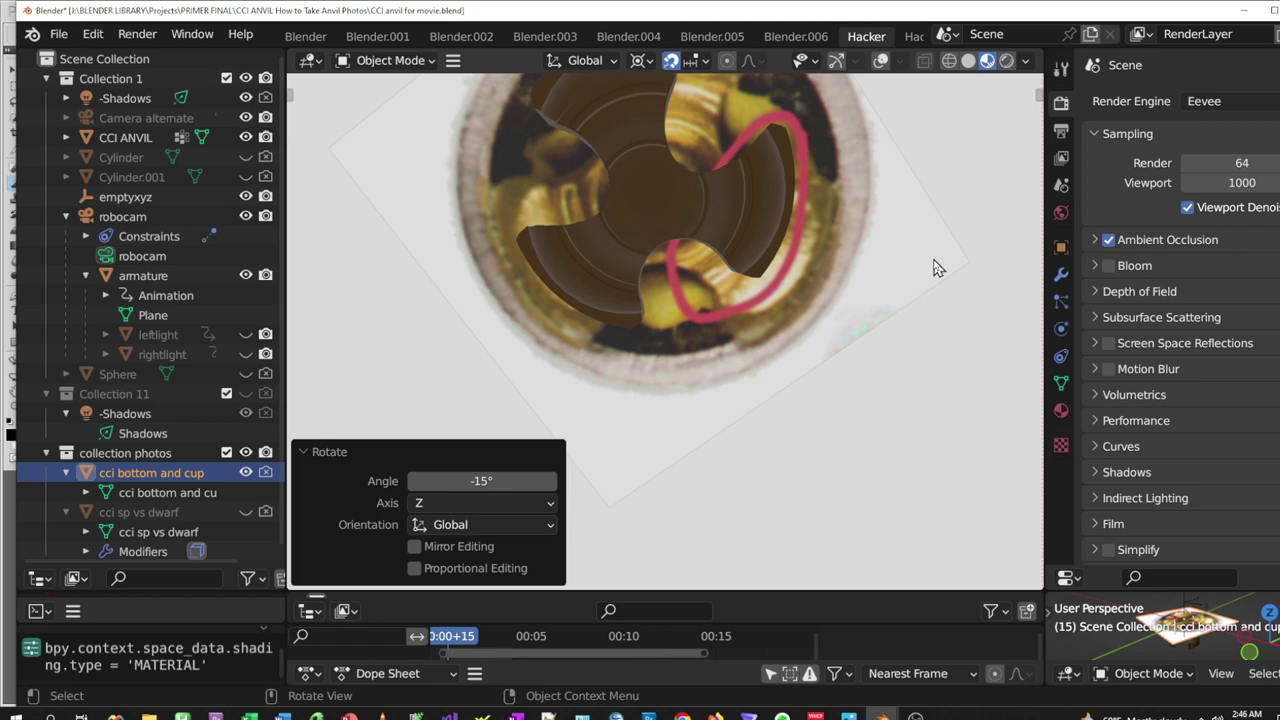
key(r)
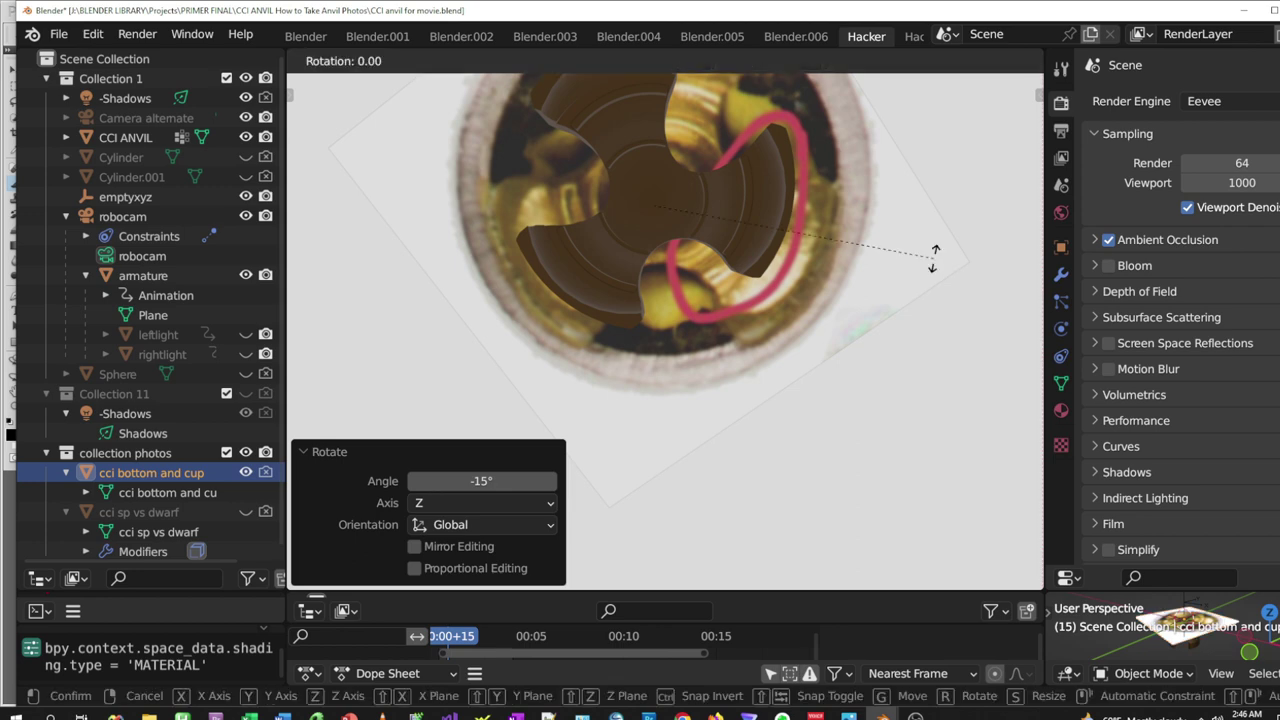
key(z)
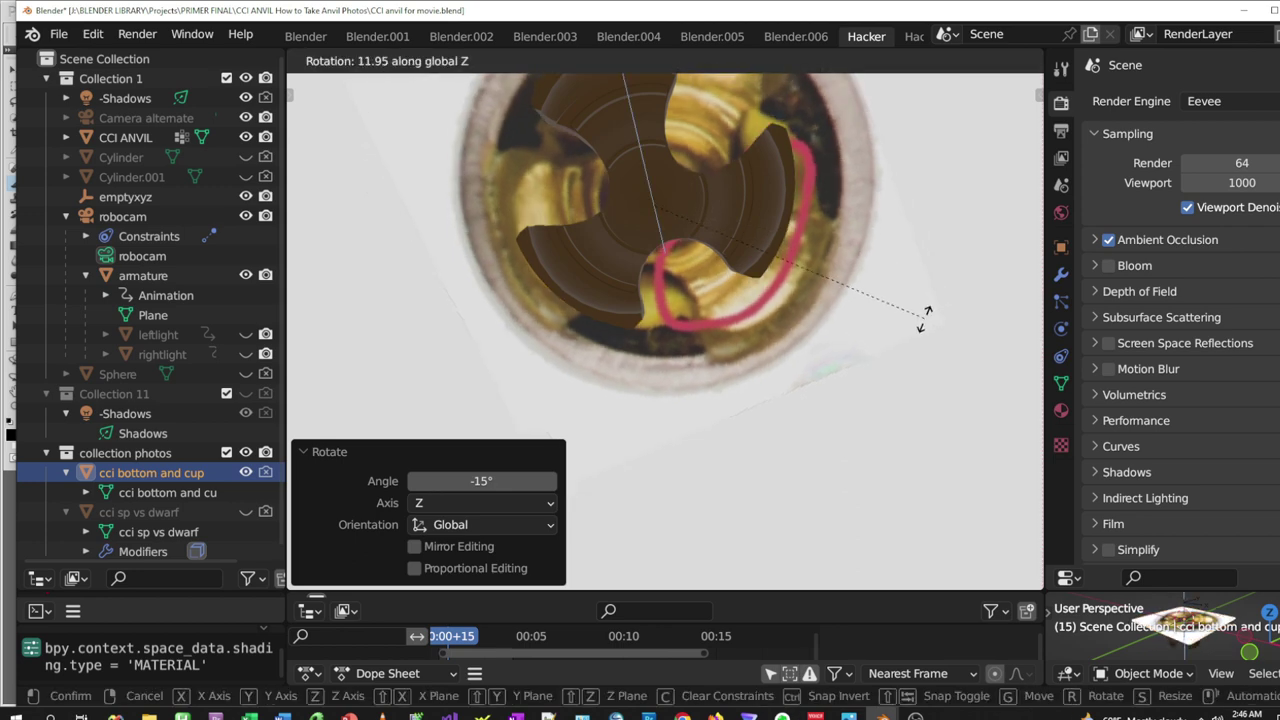